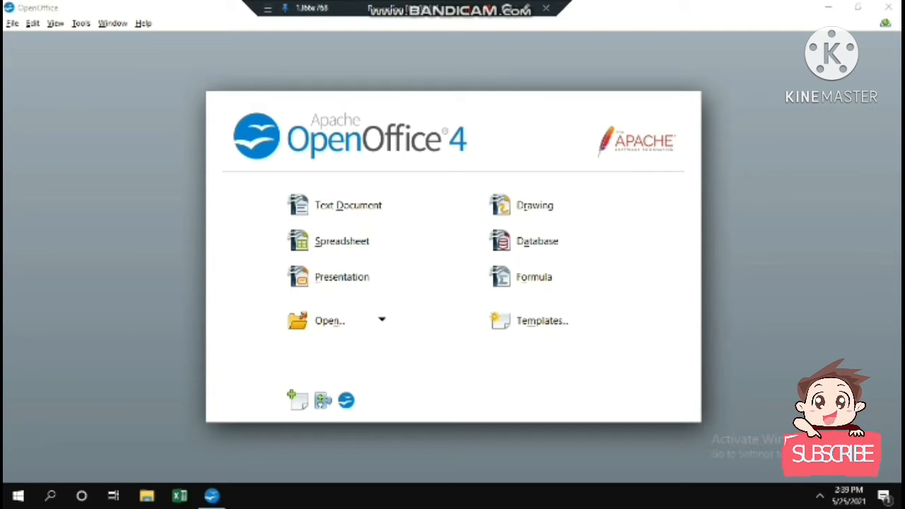
Create a new spreadsheet and enter a person's first name in capitals in cell A1
{"action": "left_click", "coordinate": [340, 241]}
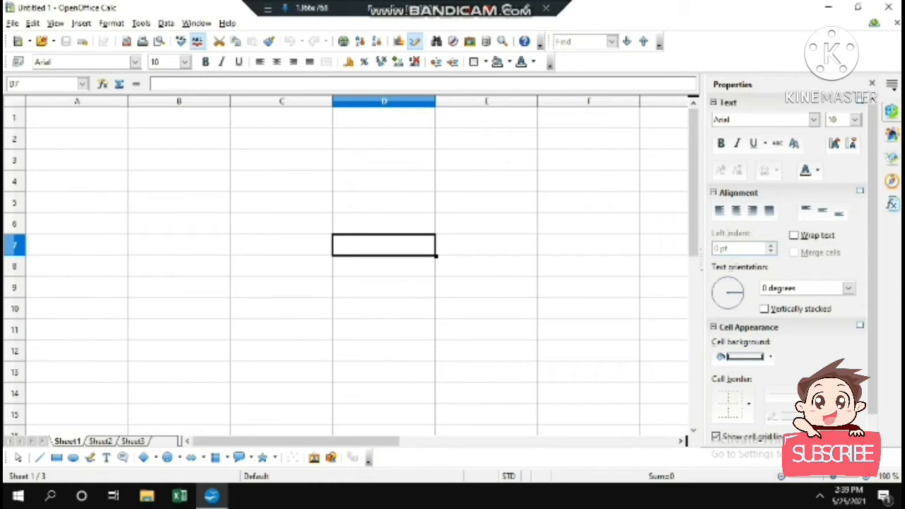
{"action": "left_click", "coordinate": [77, 118]}
{"action": "type", "text": "PR"}
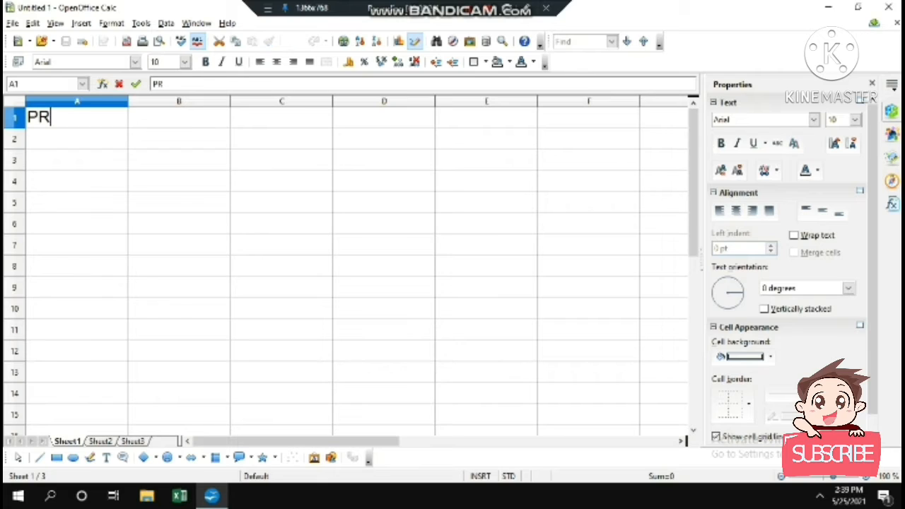
{"action": "type", "text": "AKRITI"}
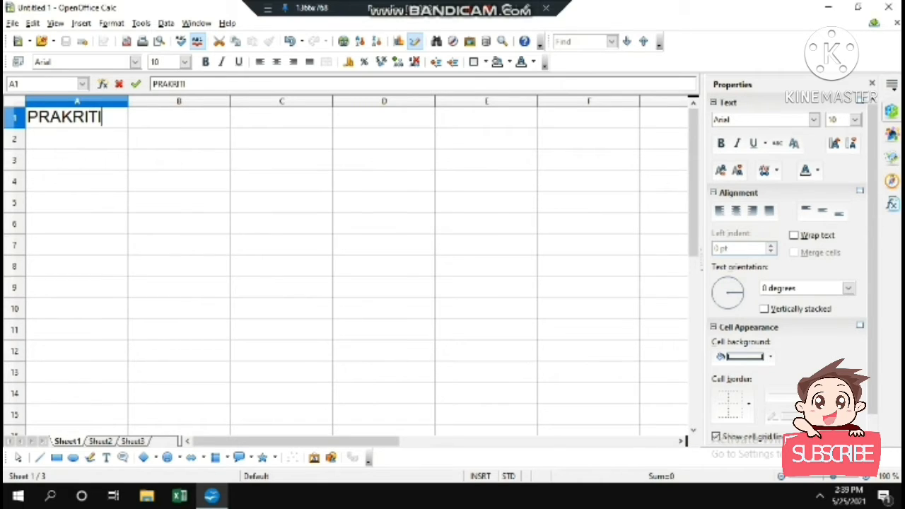
{"action": "left_click", "coordinate": [282, 203]}
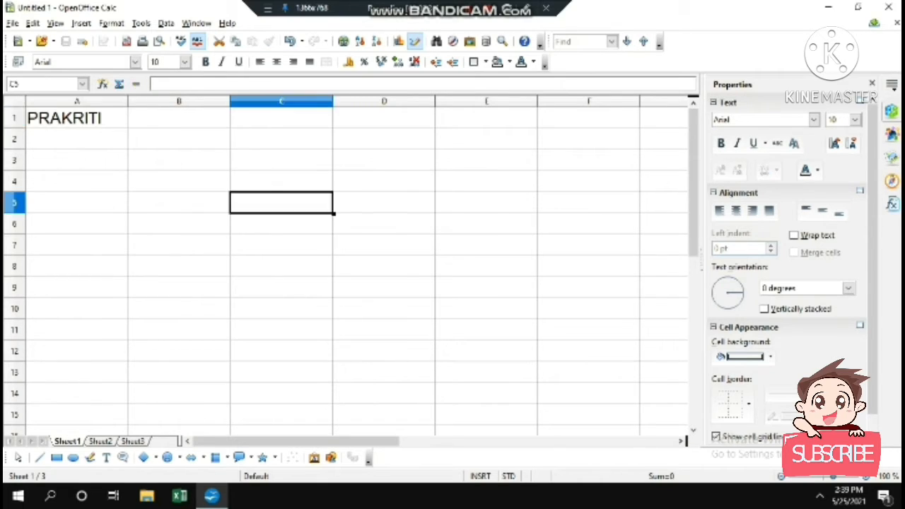
Save the spreadsheet in Documents as 123 in ODF Spreadsheet format with password protection turned on
{"action": "left_click", "coordinate": [13, 23]}
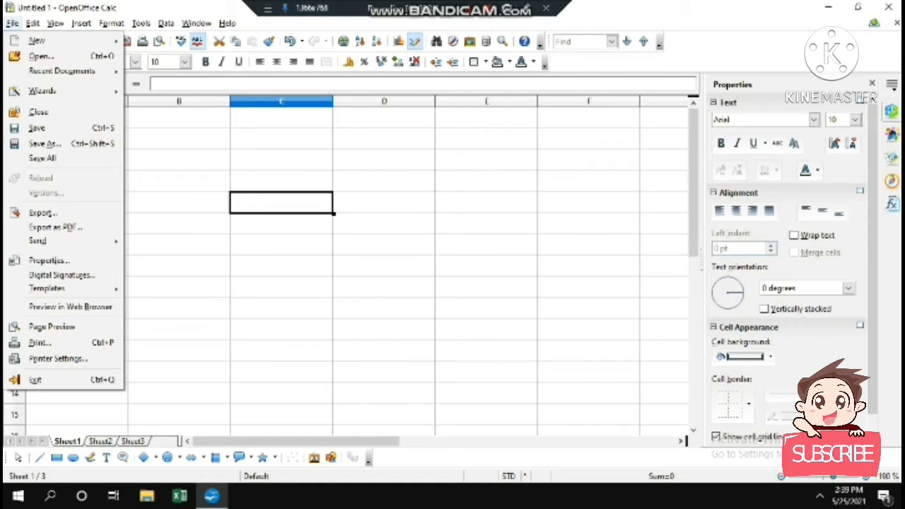
{"action": "left_click", "coordinate": [37, 128]}
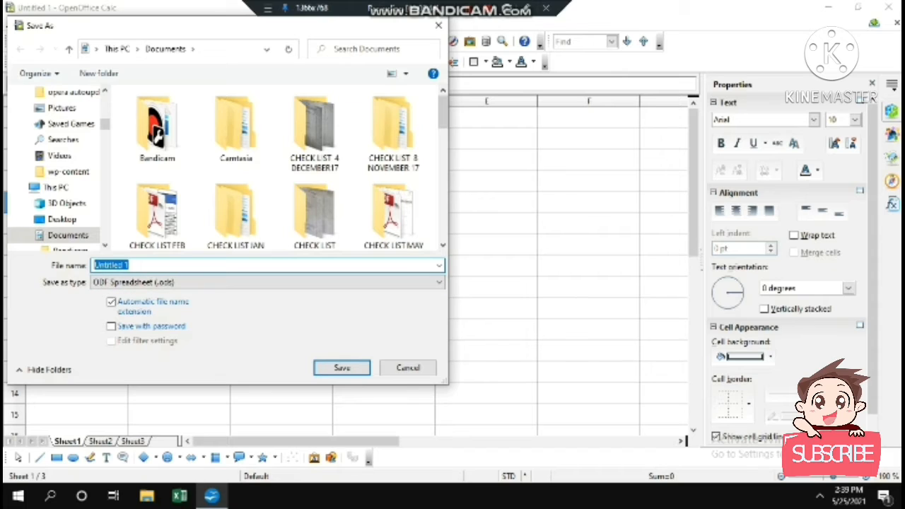
{"action": "key", "text": "BackSpace"}
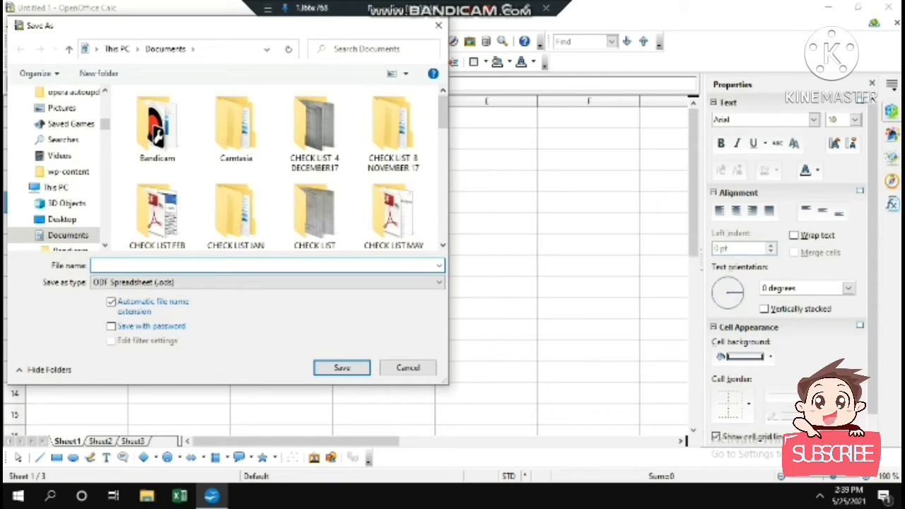
{"action": "type", "text": "123"}
{"action": "left_click", "coordinate": [111, 326]}
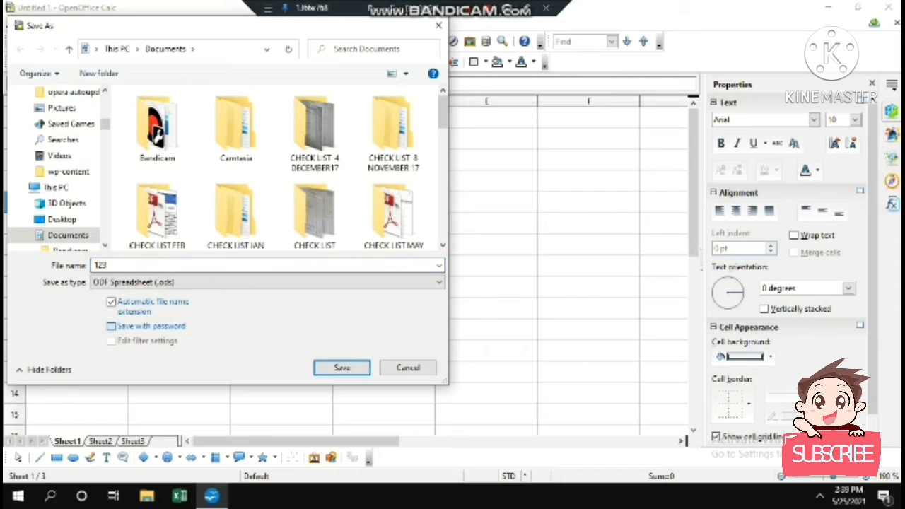
{"action": "left_click", "coordinate": [342, 368]}
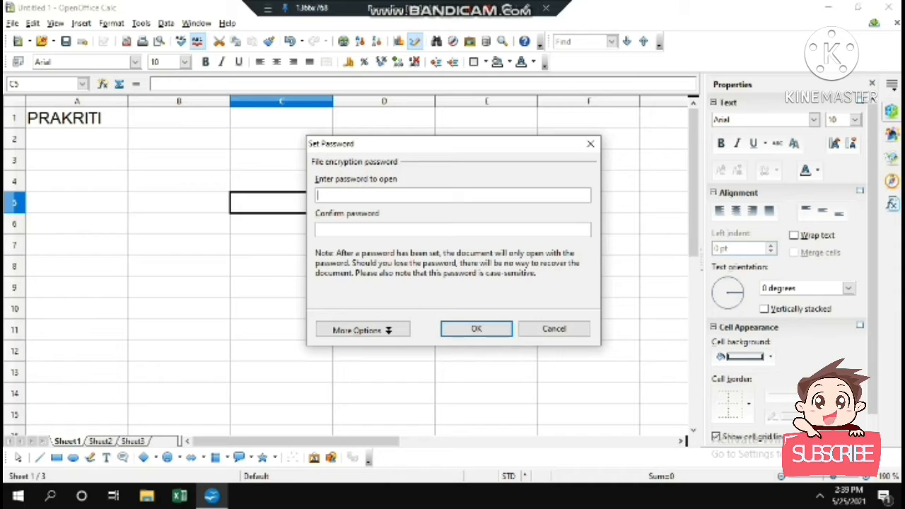
Enter and confirm the file encryption password for opening the spreadsheet
{"action": "type", "text": "****"}
{"action": "left_click", "coordinate": [318, 230]}
{"action": "type", "text": "****"}
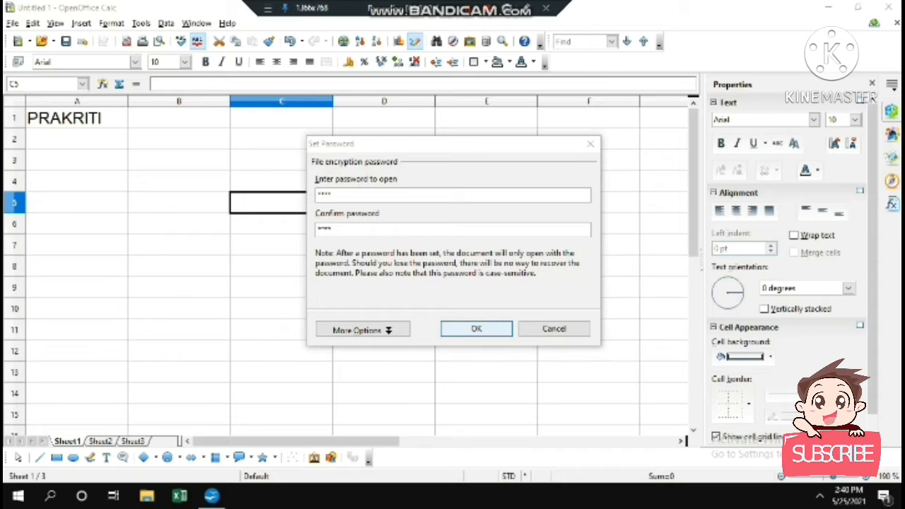
{"action": "key", "text": "Return"}
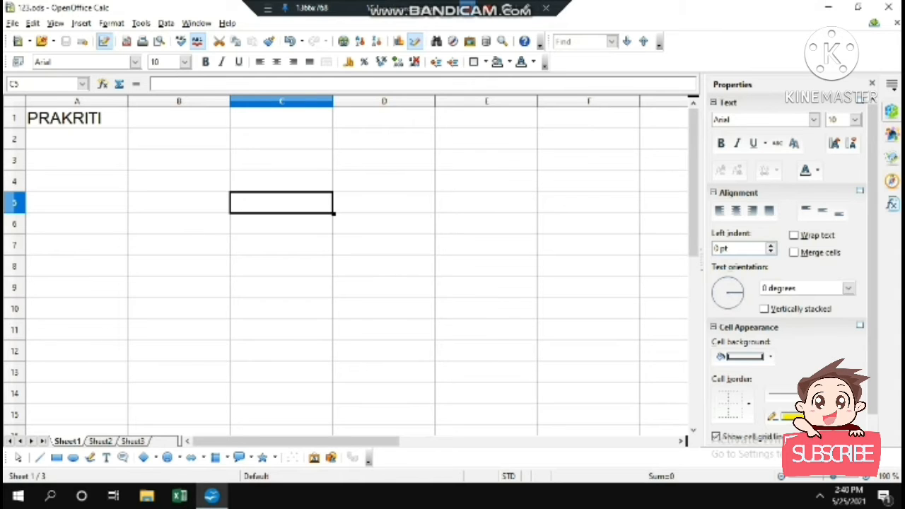
Show the desktop, find the spreadsheet 123 with the Windows search and open it by entering its password
{"action": "key", "text": "super+d"}
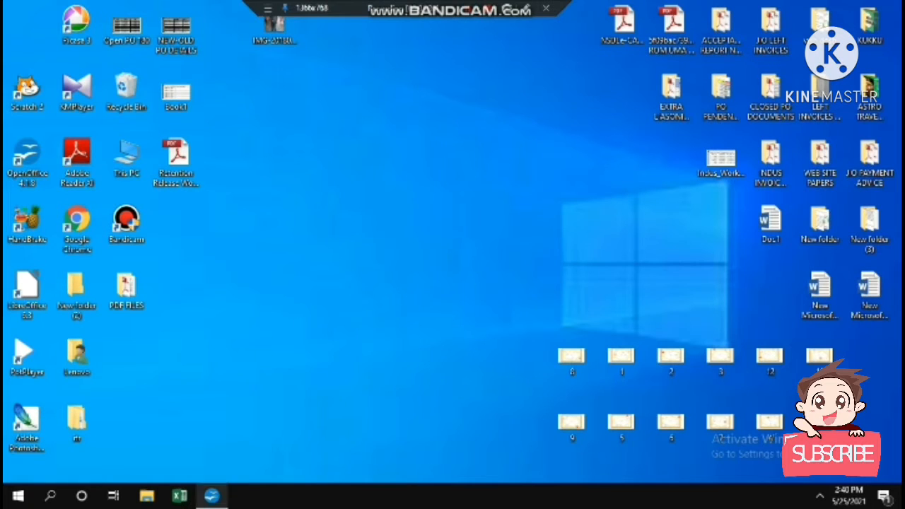
{"action": "left_click", "coordinate": [50, 496]}
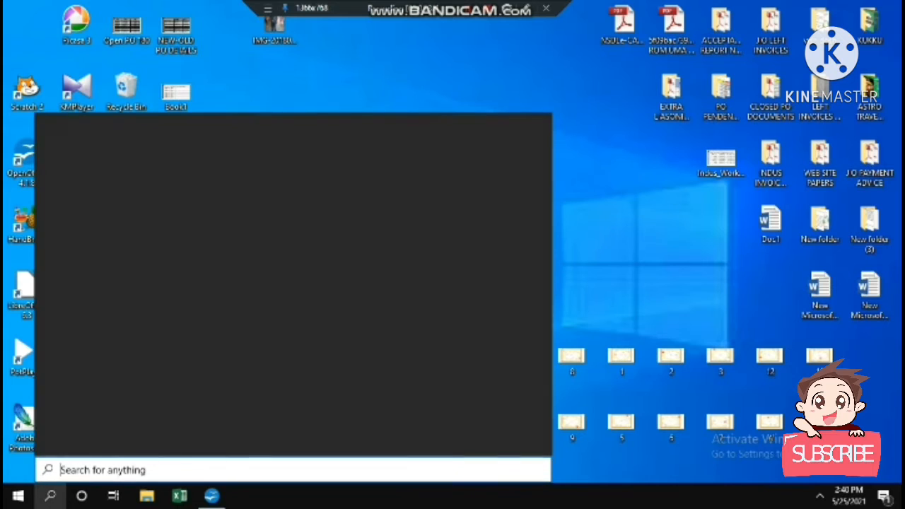
{"action": "type", "text": "123"}
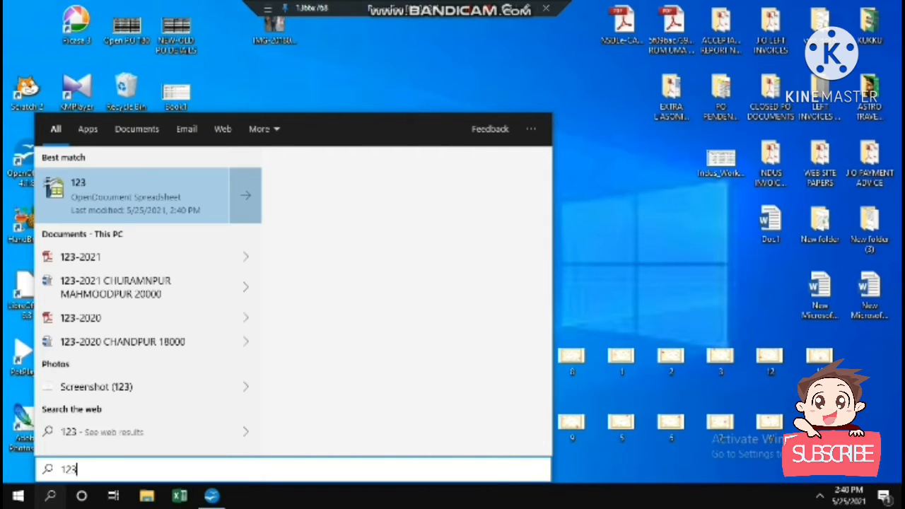
{"action": "key", "text": "Return"}
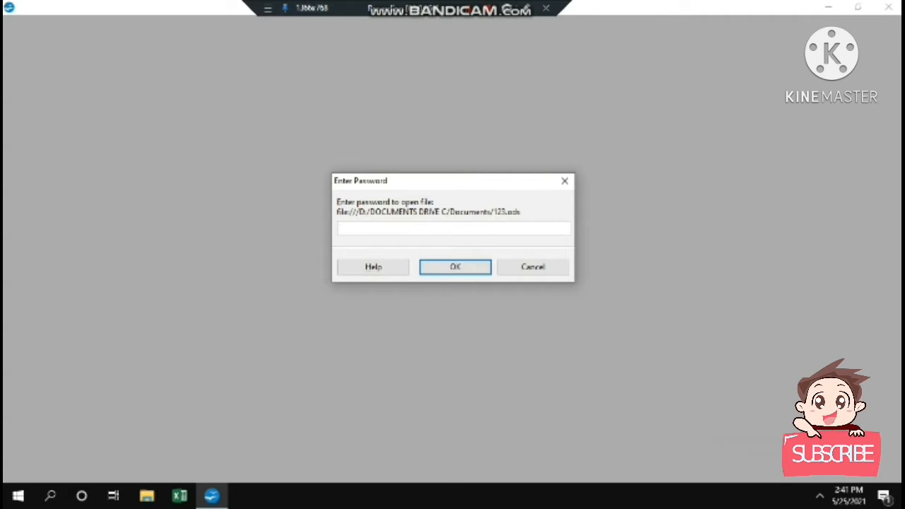
{"action": "type", "text": "****"}
{"action": "key", "text": "Return"}
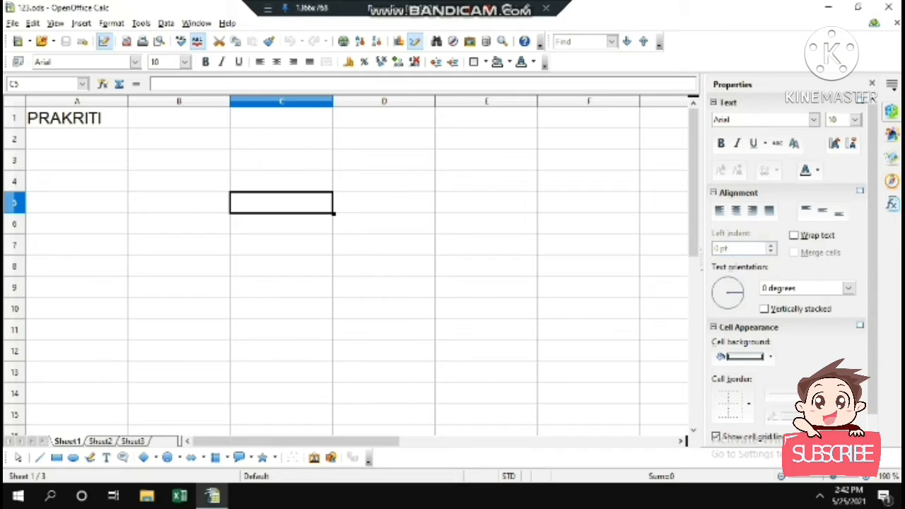
{"action": "left_click", "coordinate": [468, 8]}
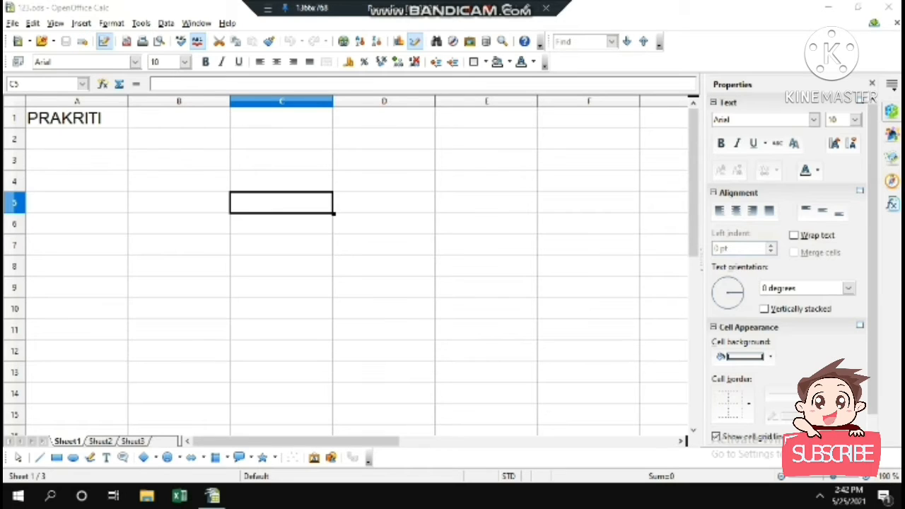
Save the spreadsheet 123 as Microsoft Excel 97/2000/XP (.xls) without a password, keeping the current format
{"action": "left_click", "coordinate": [12, 22]}
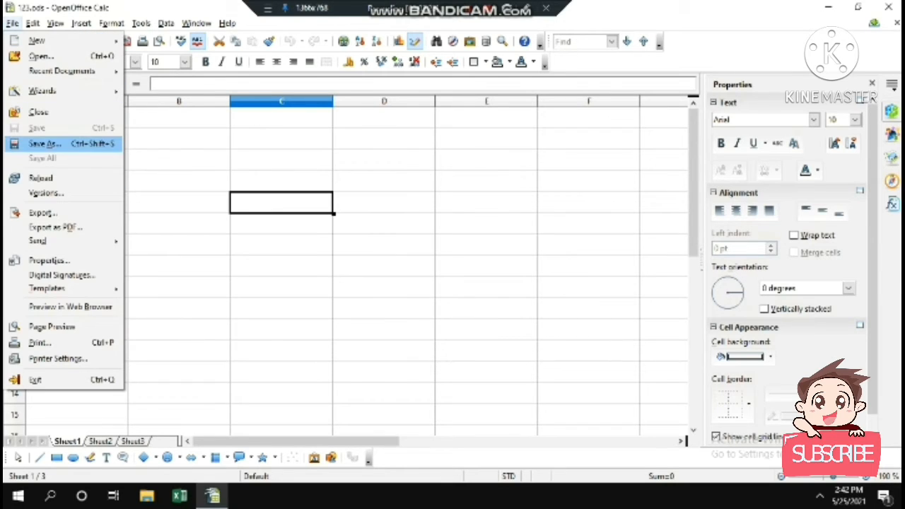
{"action": "left_click", "coordinate": [45, 143]}
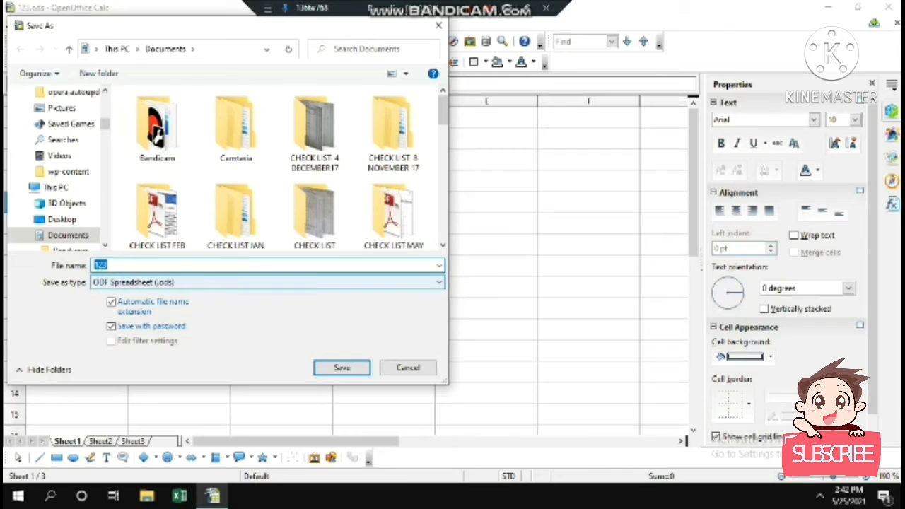
{"action": "left_click", "coordinate": [267, 282]}
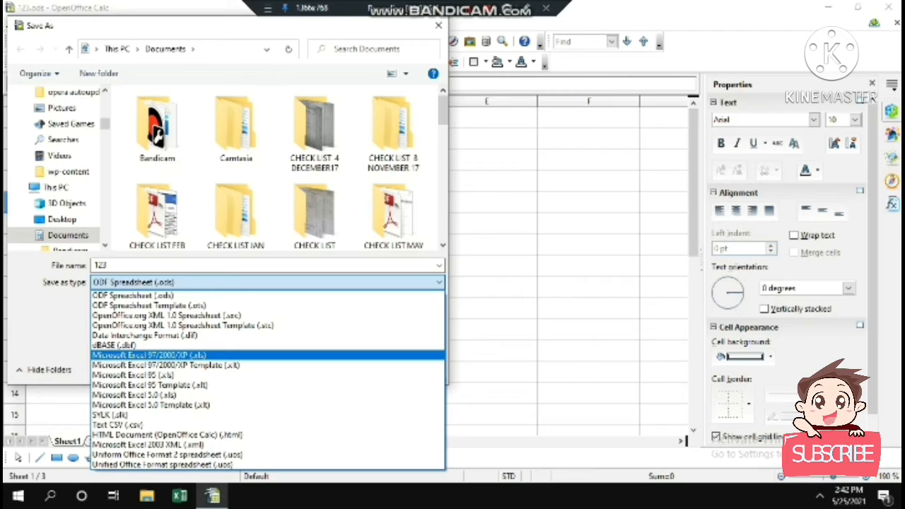
{"action": "left_click", "coordinate": [150, 355]}
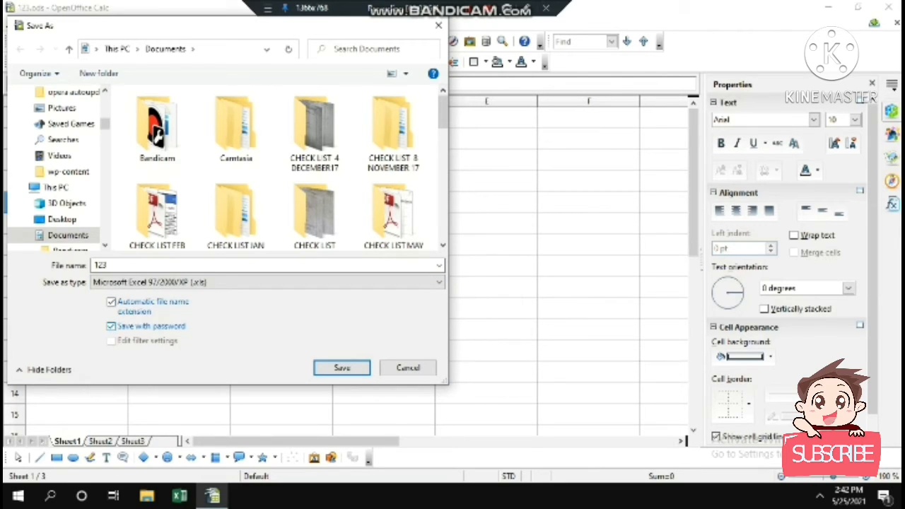
{"action": "left_click", "coordinate": [112, 326]}
{"action": "left_click", "coordinate": [342, 368]}
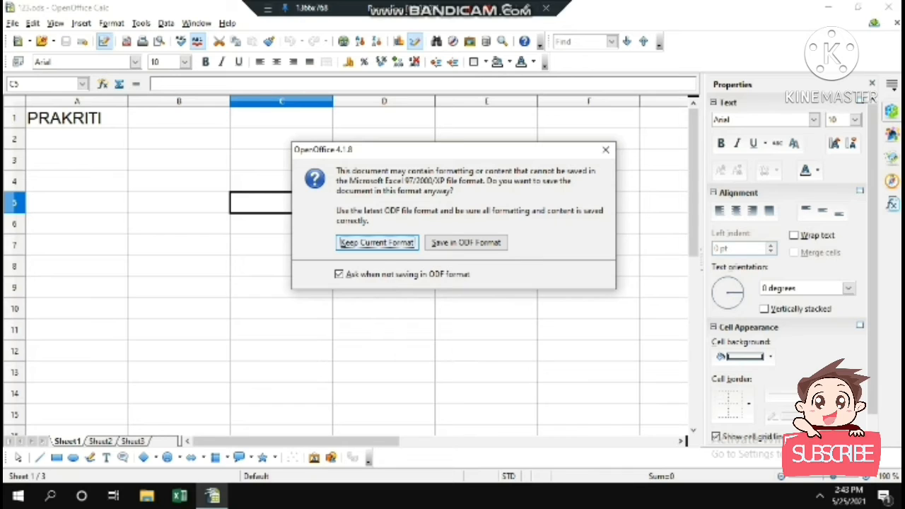
{"action": "key", "text": "Return"}
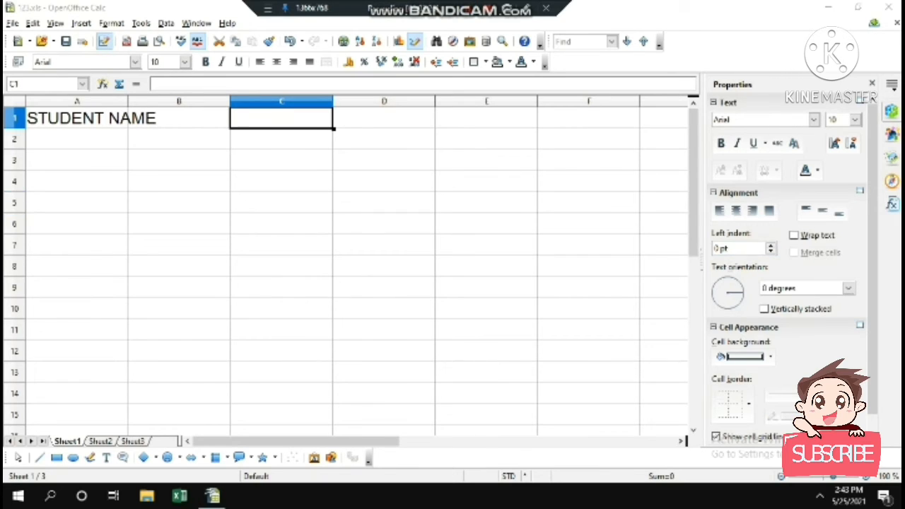
Widen column A to fit its STUDENT NAME heading and enter the headings ENGLISH in B1 and MATHS in C1
{"action": "left_click", "coordinate": [77, 118]}
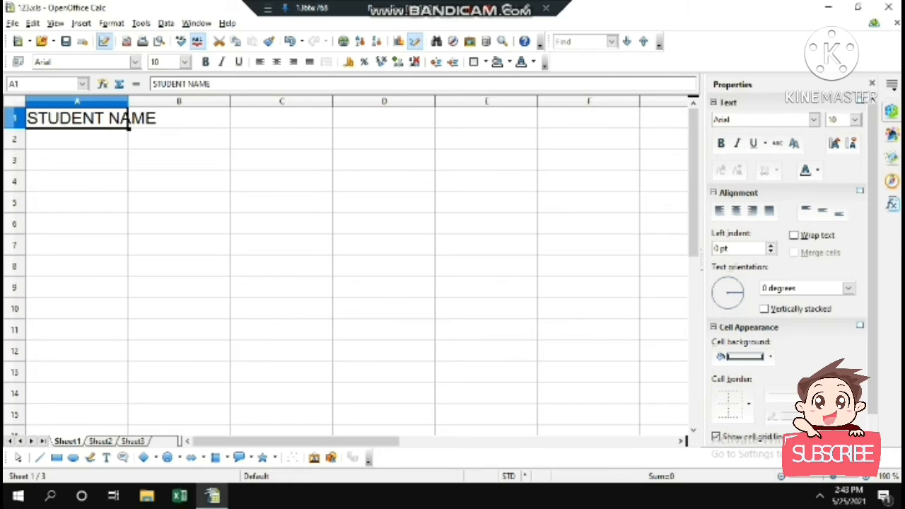
{"action": "left_click_drag", "start_coordinate": [128, 101], "coordinate": [157, 101]}
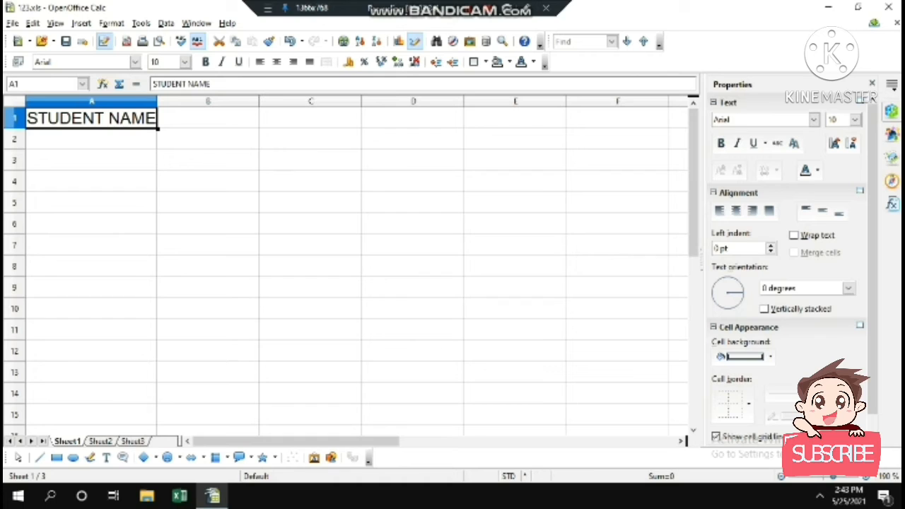
{"action": "left_click", "coordinate": [208, 118]}
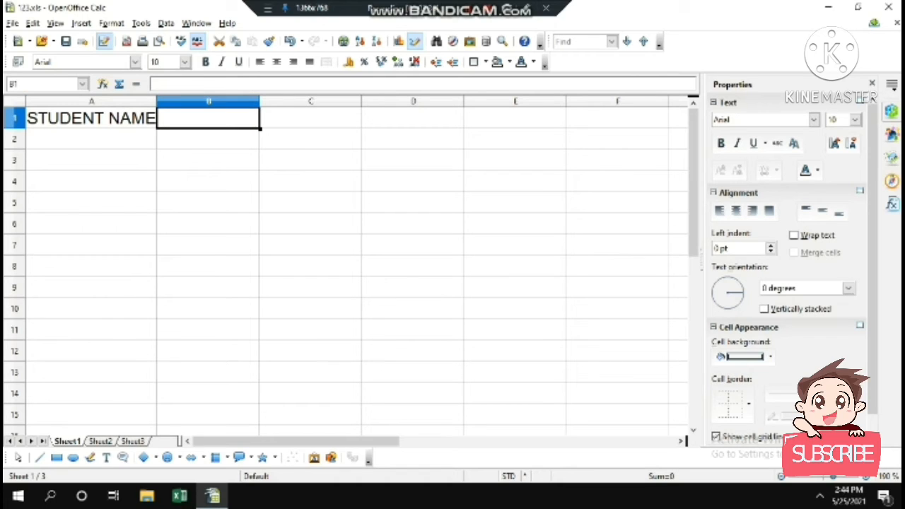
{"action": "type", "text": "ENGLISH"}
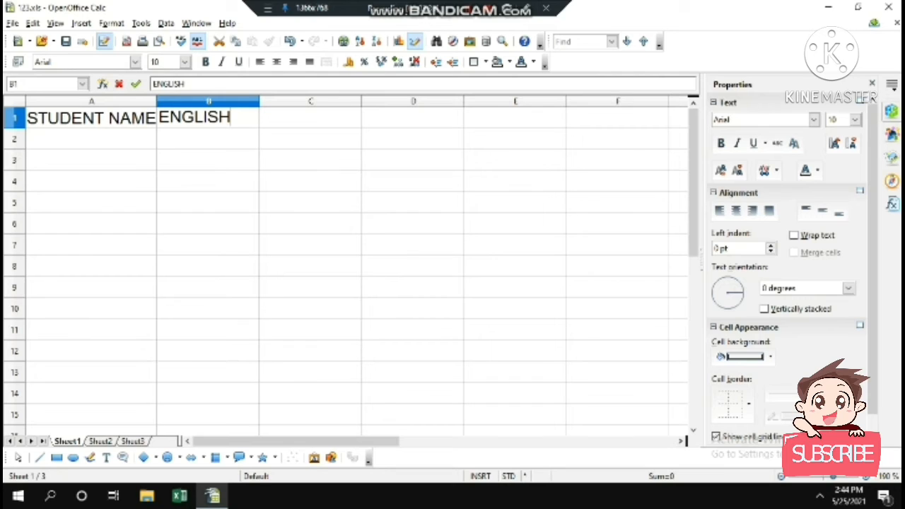
{"action": "left_click", "coordinate": [310, 118]}
{"action": "type", "text": "MATHS"}
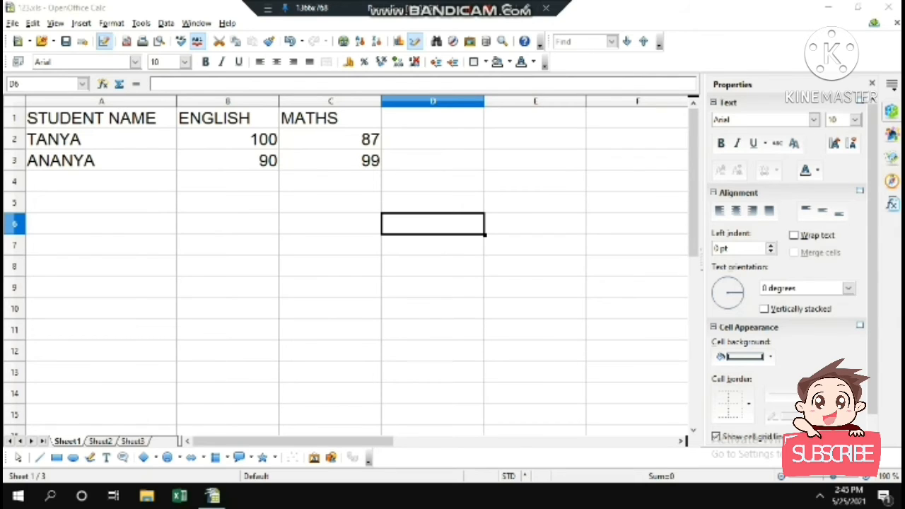
Insert a blank column before the ENGLISH column
{"action": "left_click", "coordinate": [228, 101]}
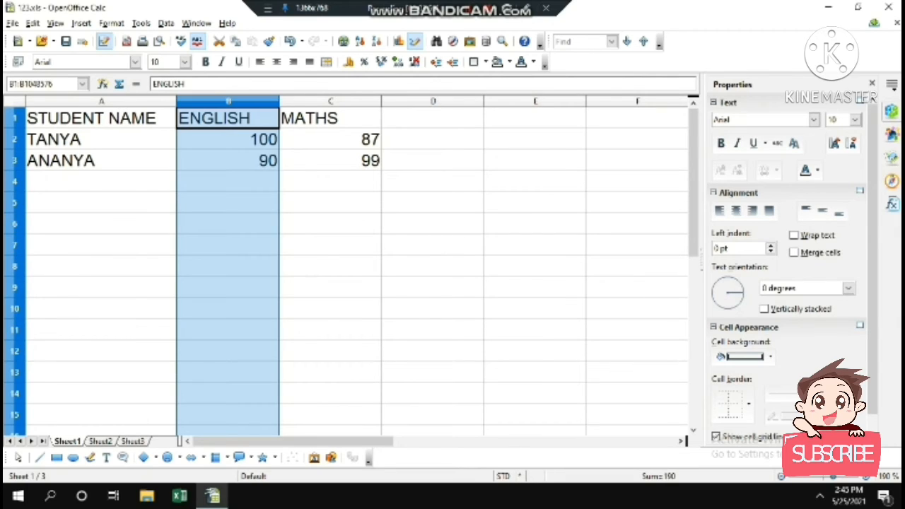
{"action": "right_click", "coordinate": [203, 102]}
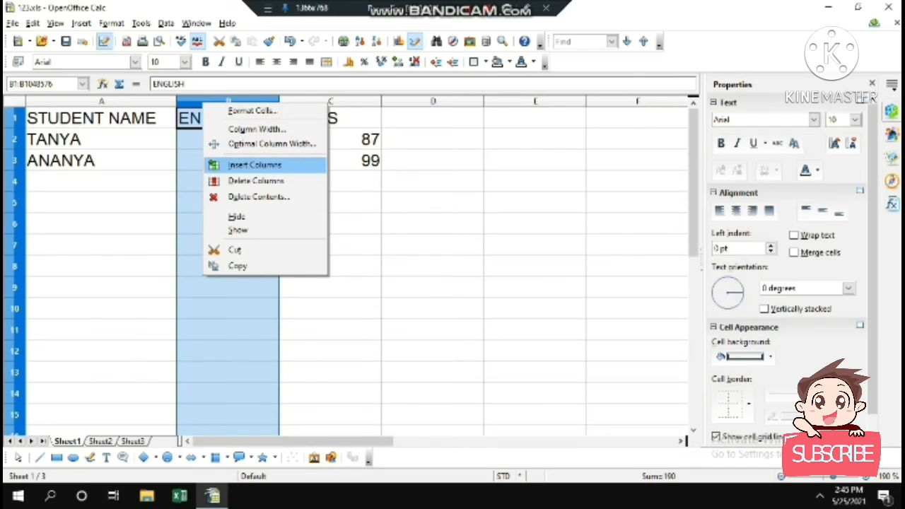
{"action": "key", "text": "Return"}
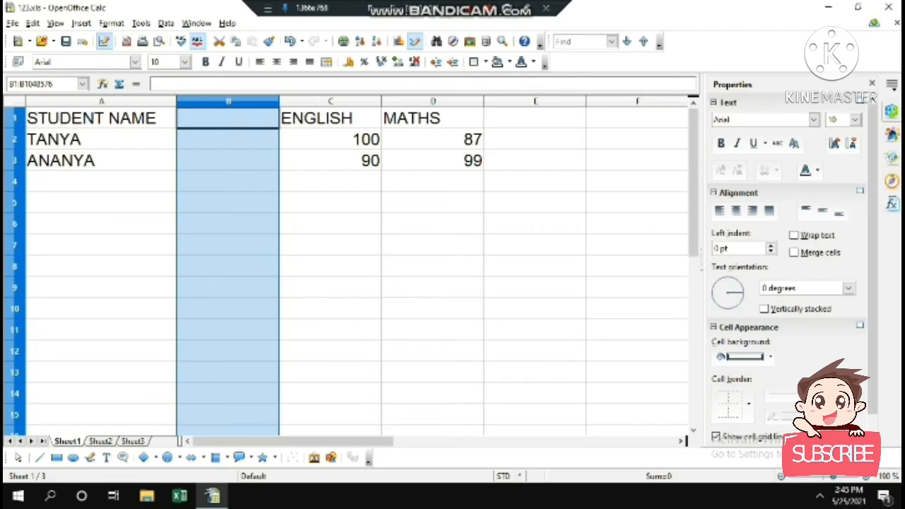
Head the blank column B with REG.NO and enter 1 and 2 for the two students in B2 and B3
{"action": "left_click", "coordinate": [227, 118]}
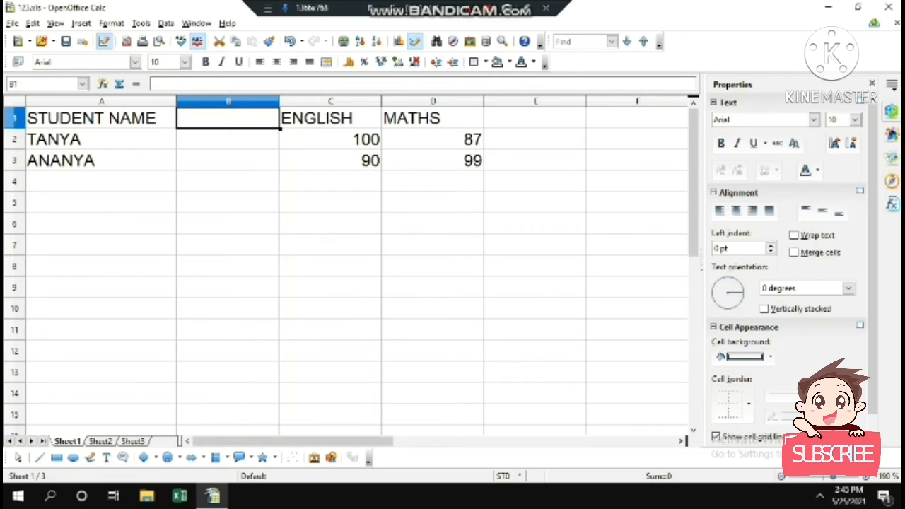
{"action": "type", "text": "REG,"}
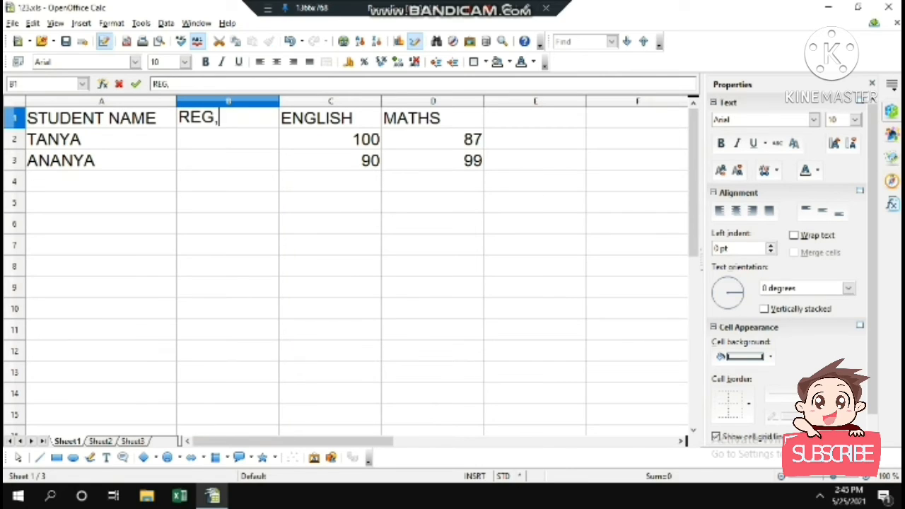
{"action": "key", "text": "BackSpace"}
{"action": "type", "text": ".NO"}
{"action": "key", "text": "Return"}
{"action": "type", "text": "1"}
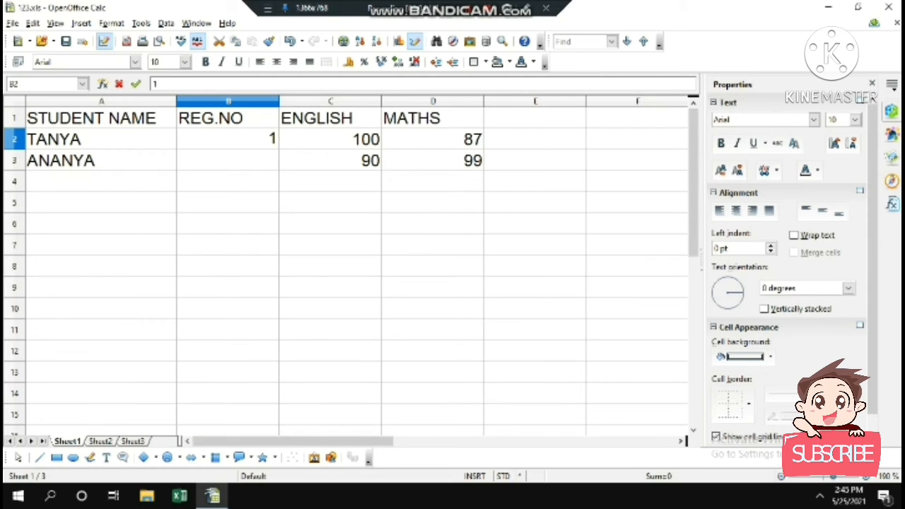
{"action": "key", "text": "Return"}
{"action": "type", "text": "2"}
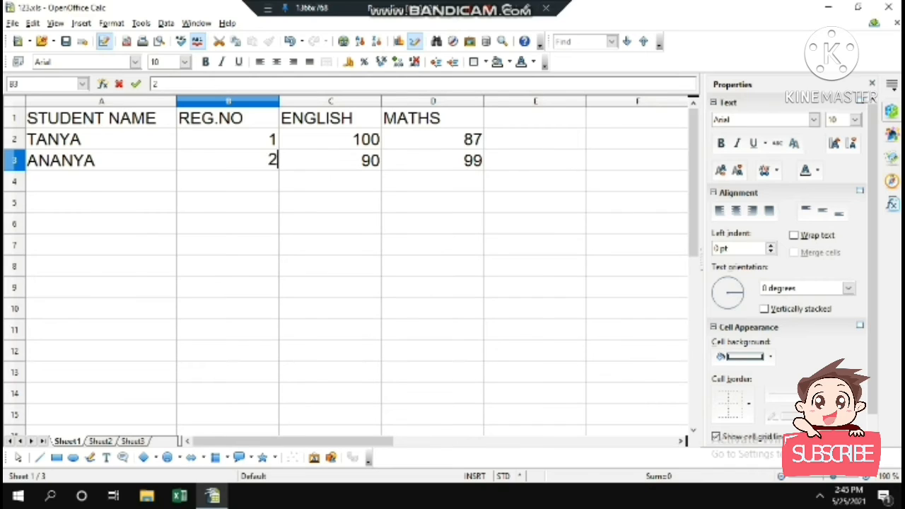
Hide the REG.NO column and show it again
{"action": "right_click", "coordinate": [273, 101]}
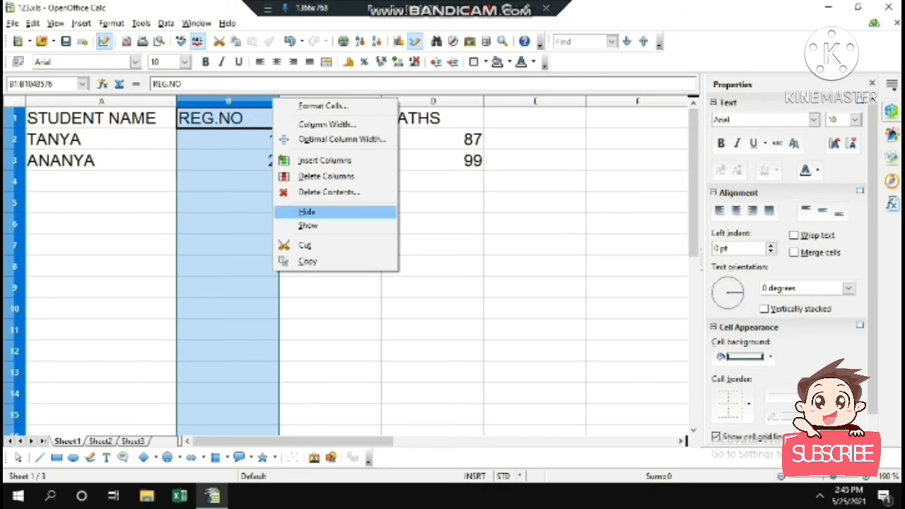
{"action": "left_click", "coordinate": [307, 211]}
{"action": "left_click", "coordinate": [307, 206]}
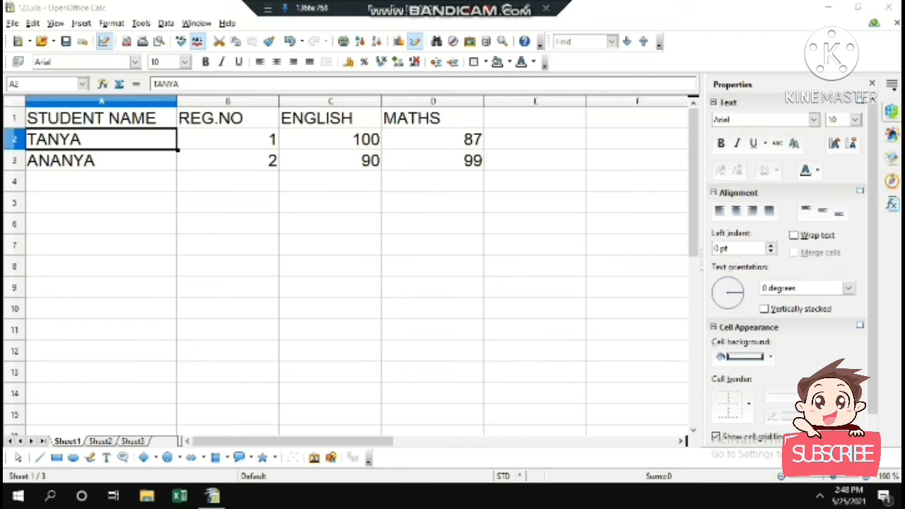
{"action": "left_click", "coordinate": [228, 101]}
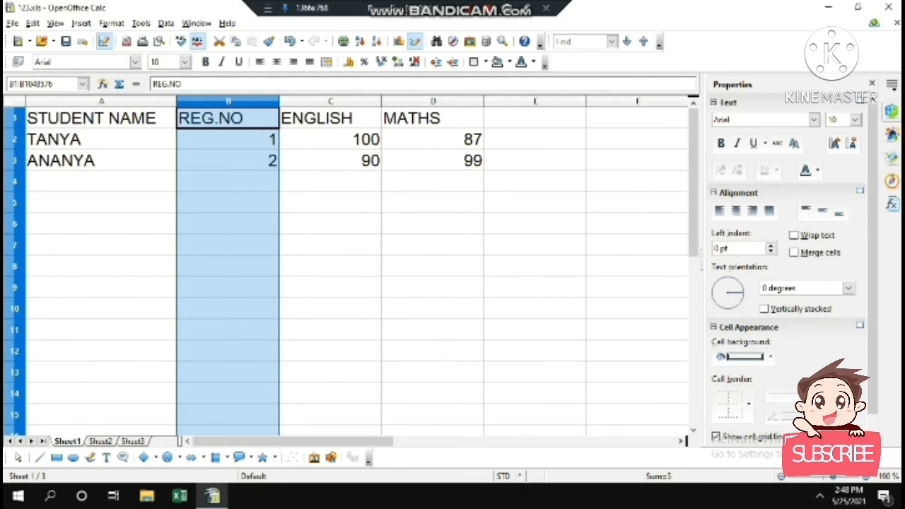
{"action": "right_click", "coordinate": [228, 101]}
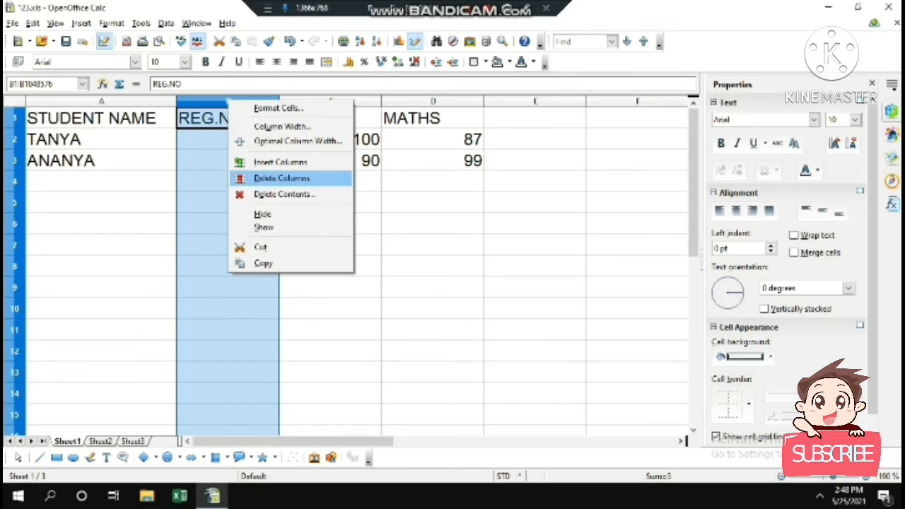
{"action": "left_click", "coordinate": [262, 213]}
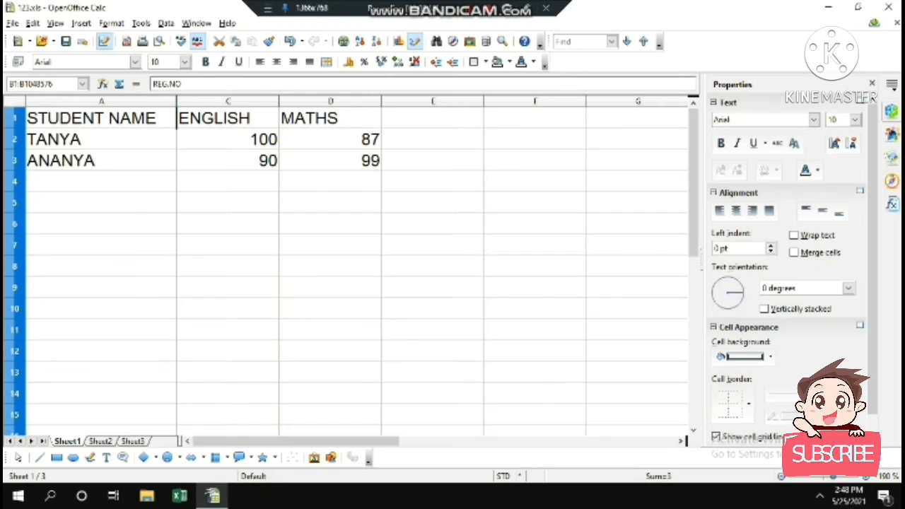
{"action": "right_click", "coordinate": [179, 100]}
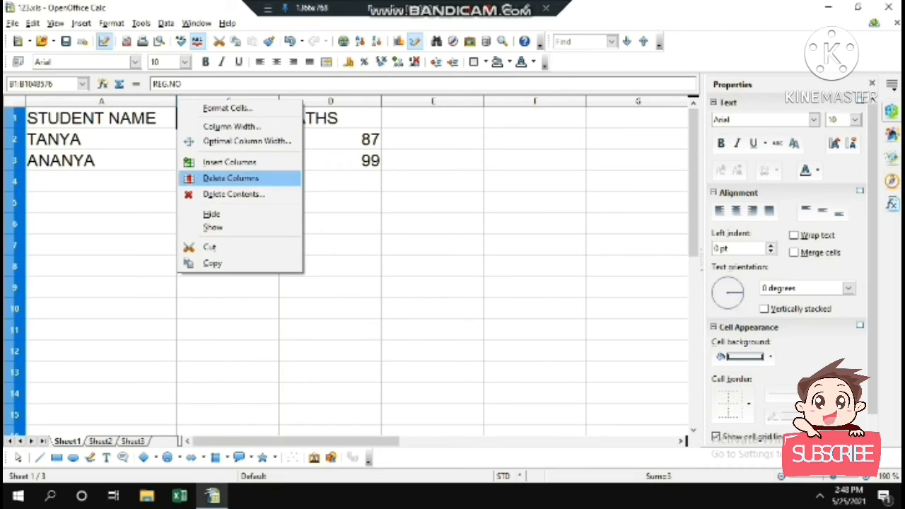
{"action": "left_click", "coordinate": [213, 227]}
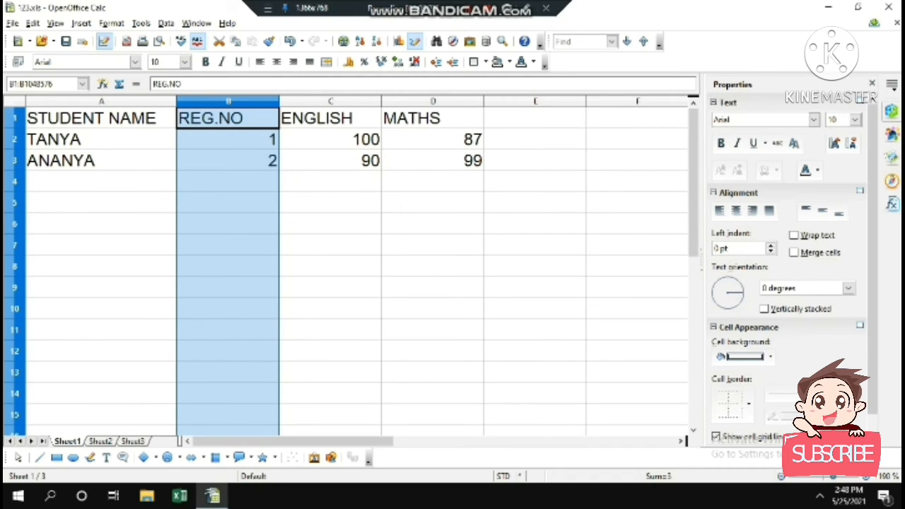
Hide row 2, which holds the first student's record
{"action": "left_click", "coordinate": [101, 139]}
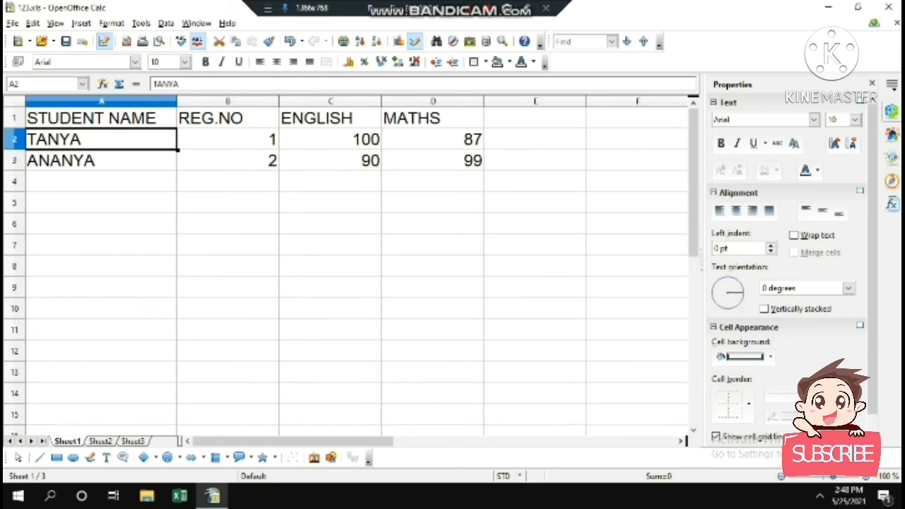
{"action": "right_click", "coordinate": [37, 139]}
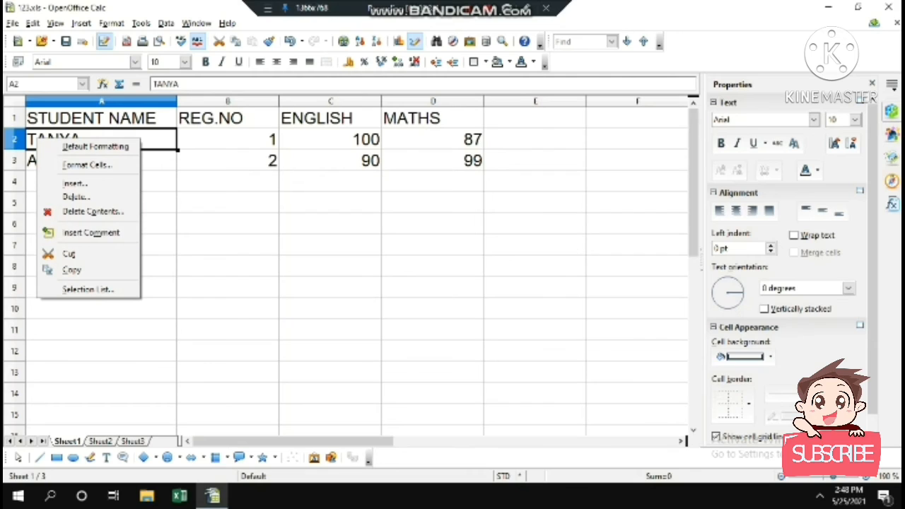
{"action": "left_click", "coordinate": [14, 140]}
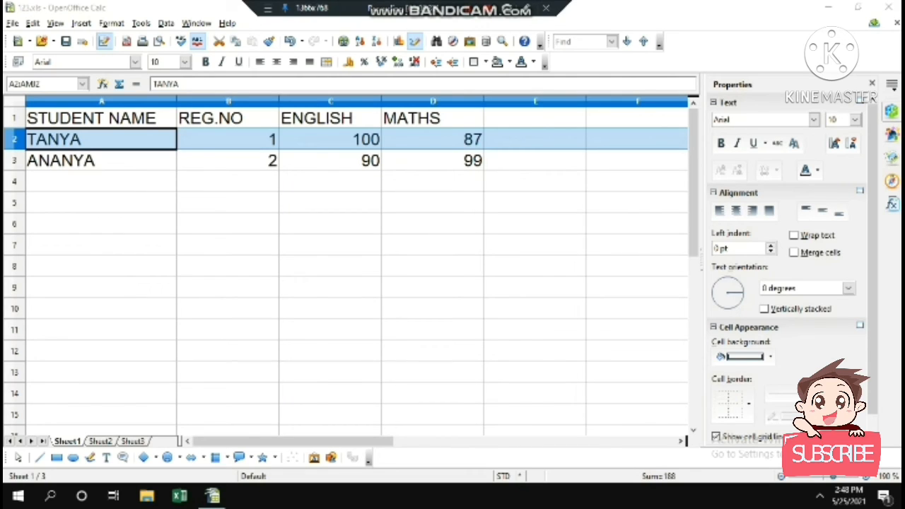
{"action": "right_click", "coordinate": [14, 139]}
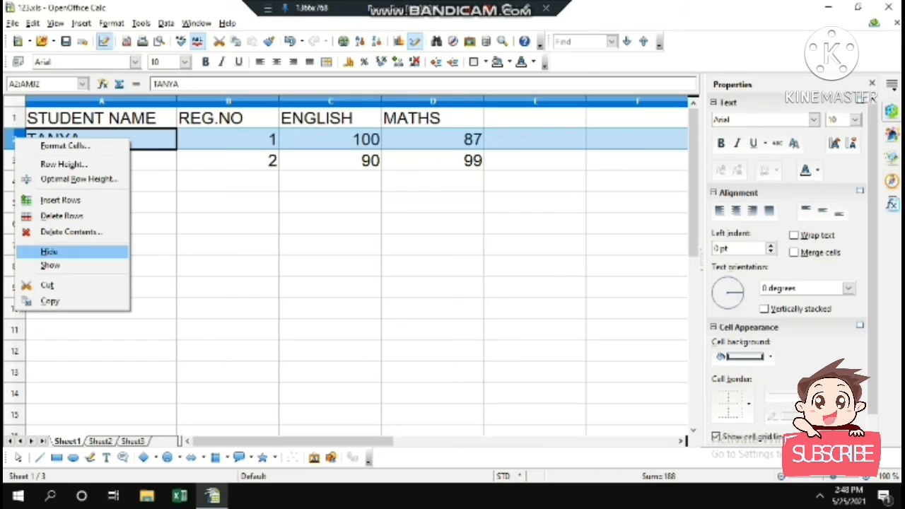
{"action": "left_click", "coordinate": [49, 252]}
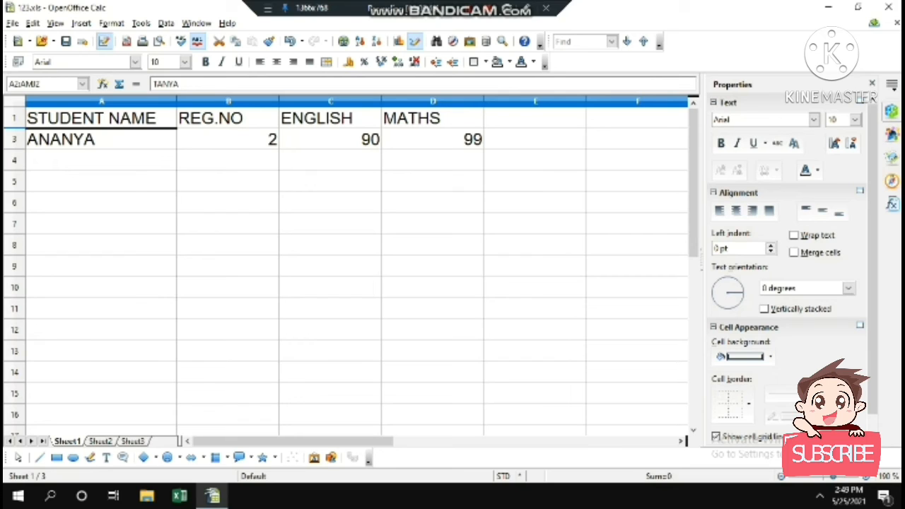
Show the hidden row 2 between the heading row and row 3 again
{"action": "right_click", "coordinate": [14, 122]}
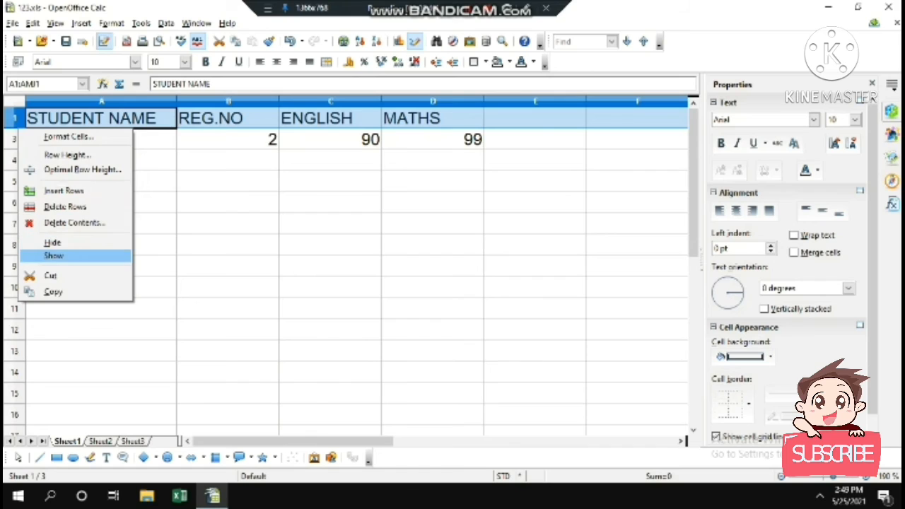
{"action": "left_click", "coordinate": [53, 256]}
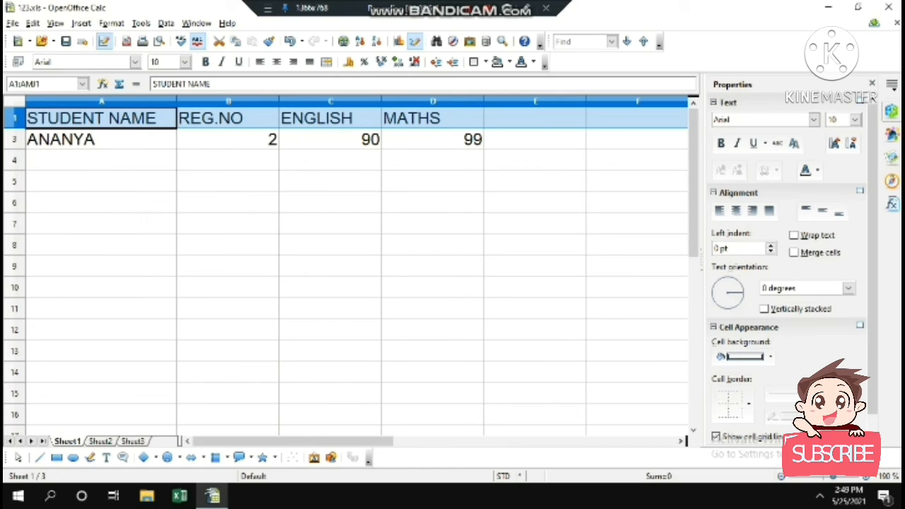
{"action": "left_click", "coordinate": [467, 9]}
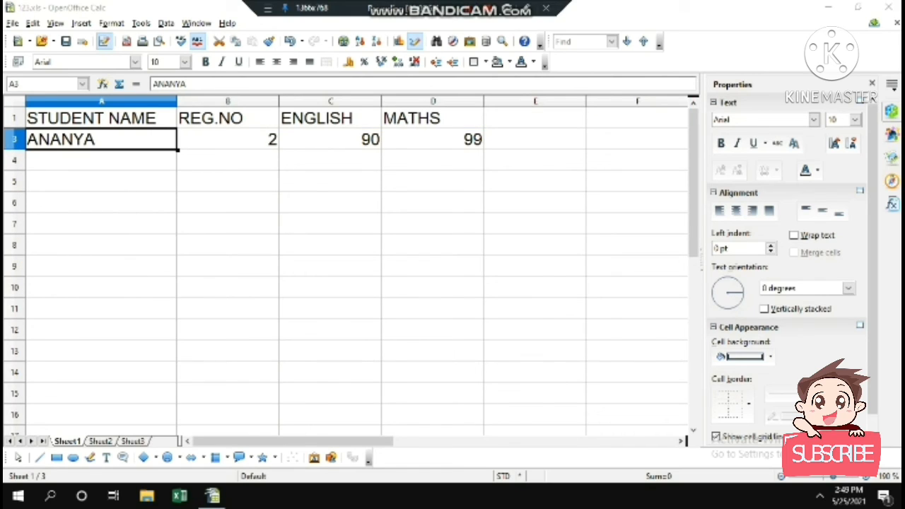
{"action": "right_click", "coordinate": [8, 130]}
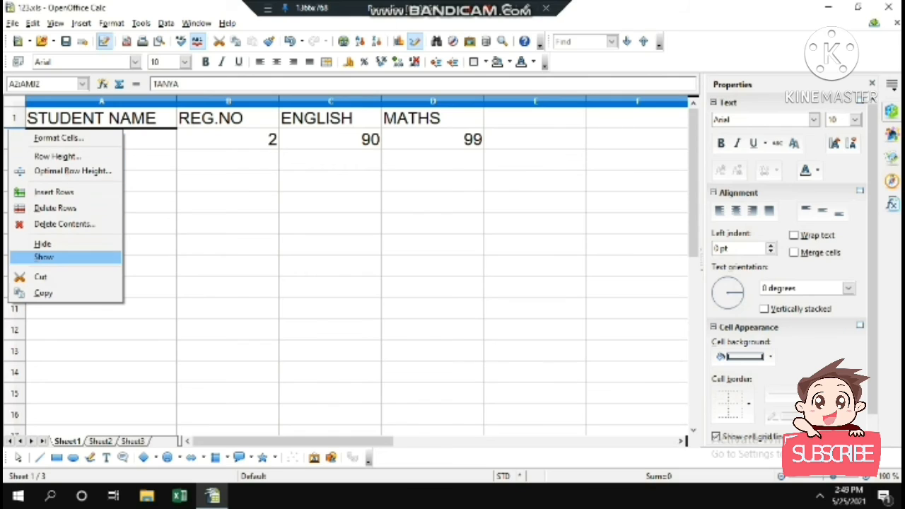
{"action": "left_click", "coordinate": [43, 257]}
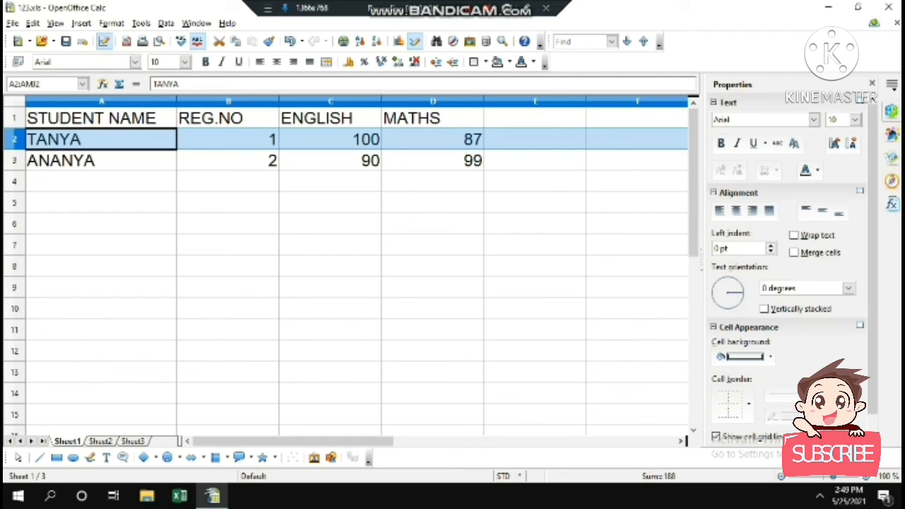
Delete the first student's entire row, row 2, from the marks table
{"action": "right_click", "coordinate": [11, 139]}
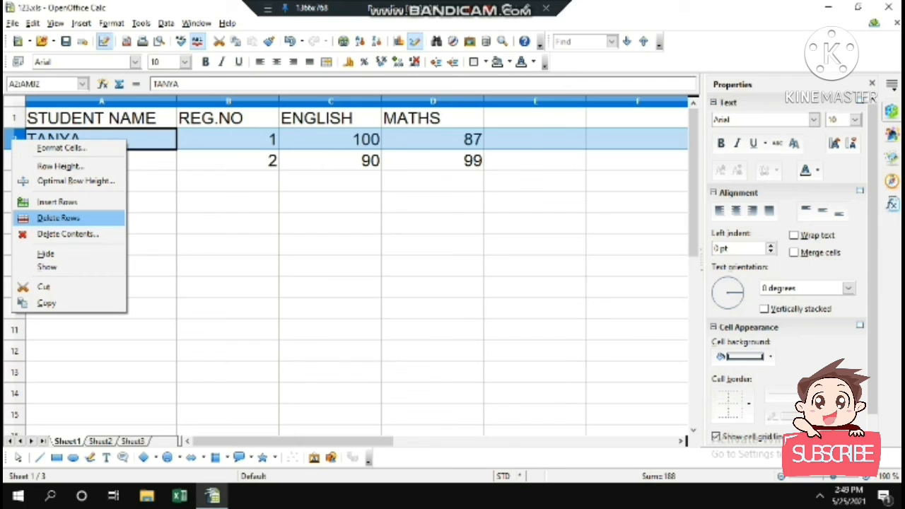
{"action": "left_click", "coordinate": [58, 218]}
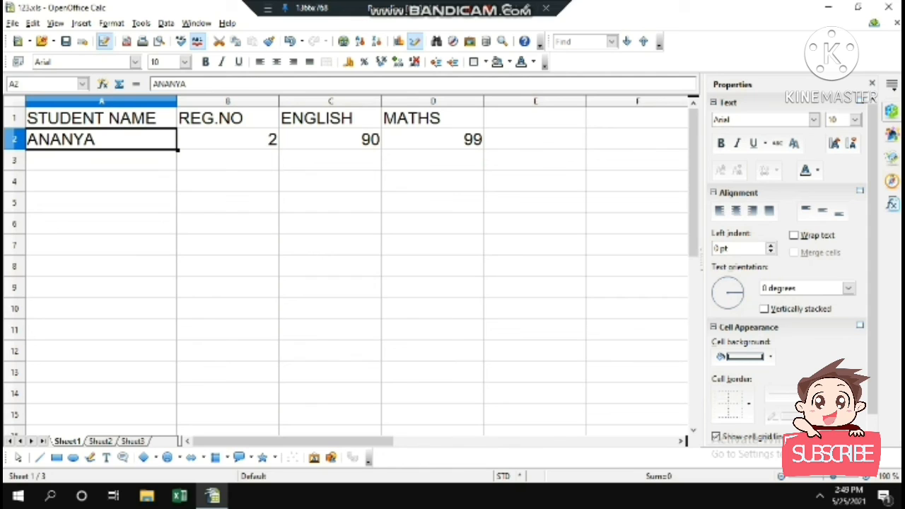
{"action": "left_click", "coordinate": [101, 161]}
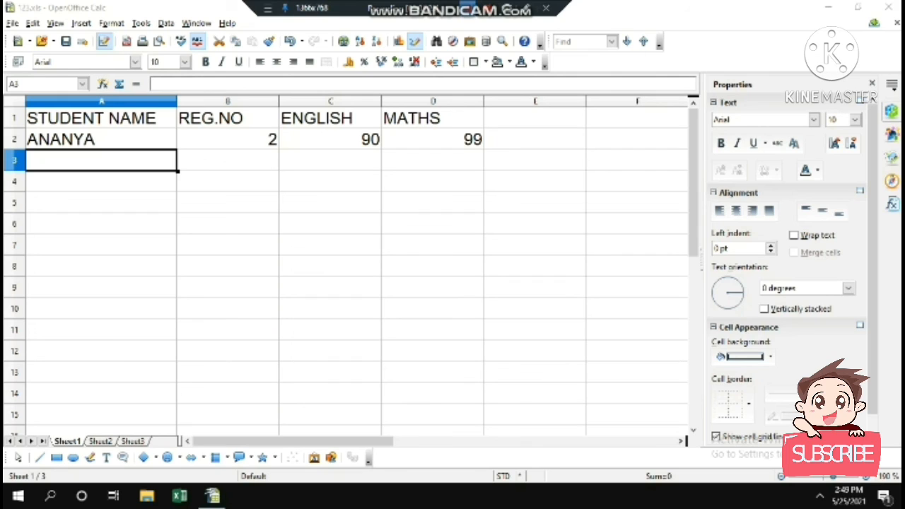
Delete only the text contents of row 2, leaving numbers, date & time, formulas and comments out of the deletion
{"action": "left_click", "coordinate": [101, 139]}
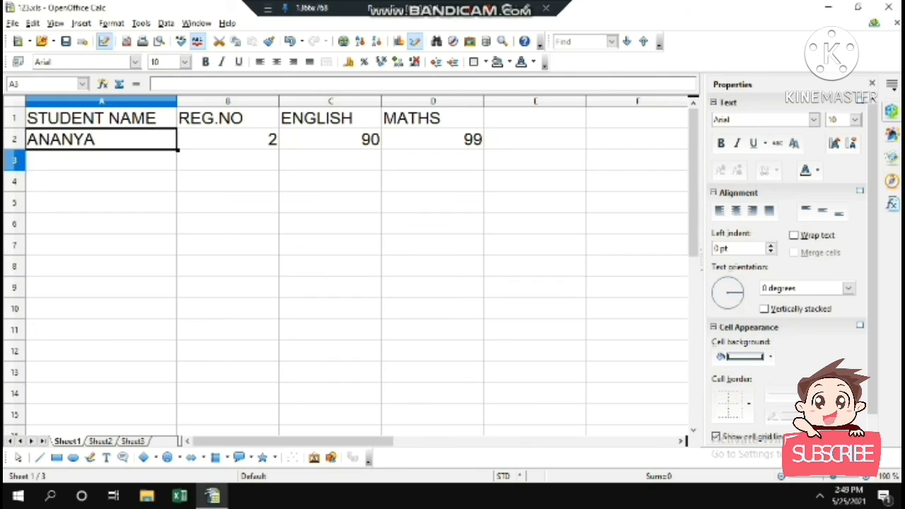
{"action": "right_click", "coordinate": [14, 140]}
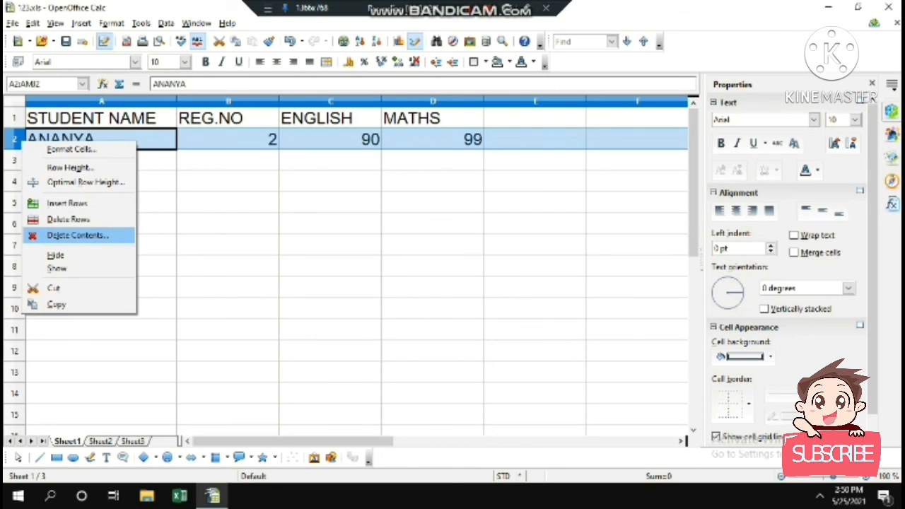
{"action": "left_click", "coordinate": [77, 236]}
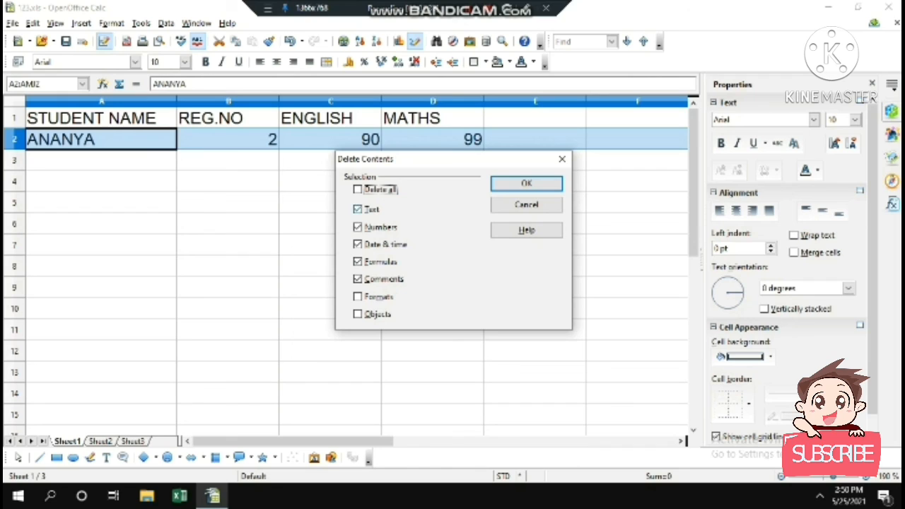
{"action": "left_click", "coordinate": [358, 227]}
{"action": "left_click", "coordinate": [358, 244]}
{"action": "left_click", "coordinate": [358, 262]}
{"action": "left_click", "coordinate": [358, 279]}
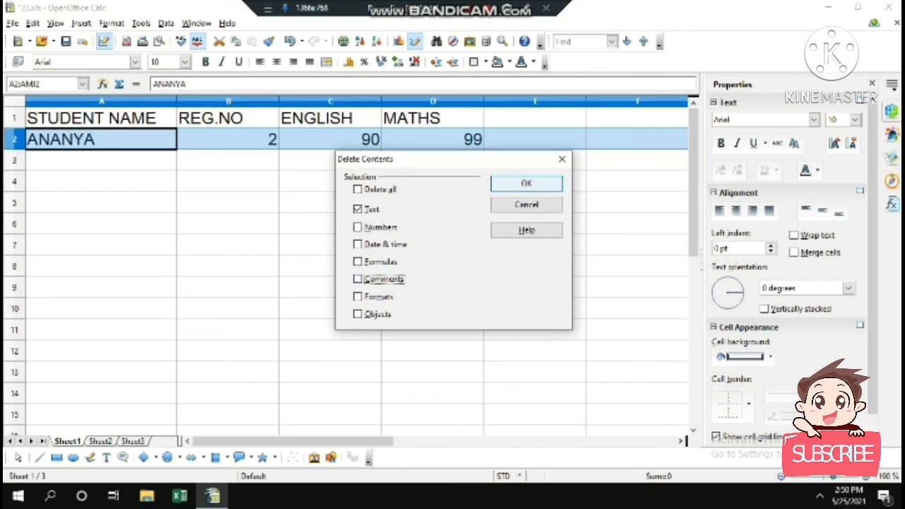
{"action": "key", "text": "Return"}
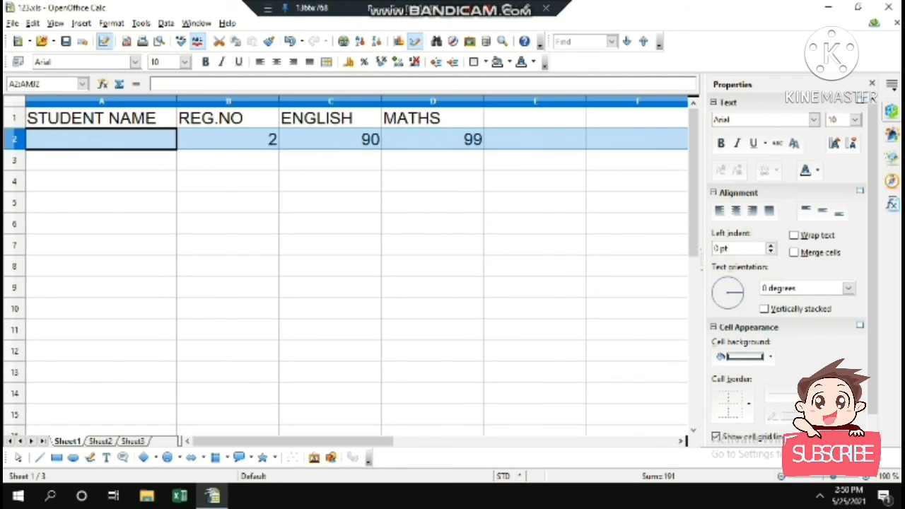
{"action": "left_click", "coordinate": [331, 161]}
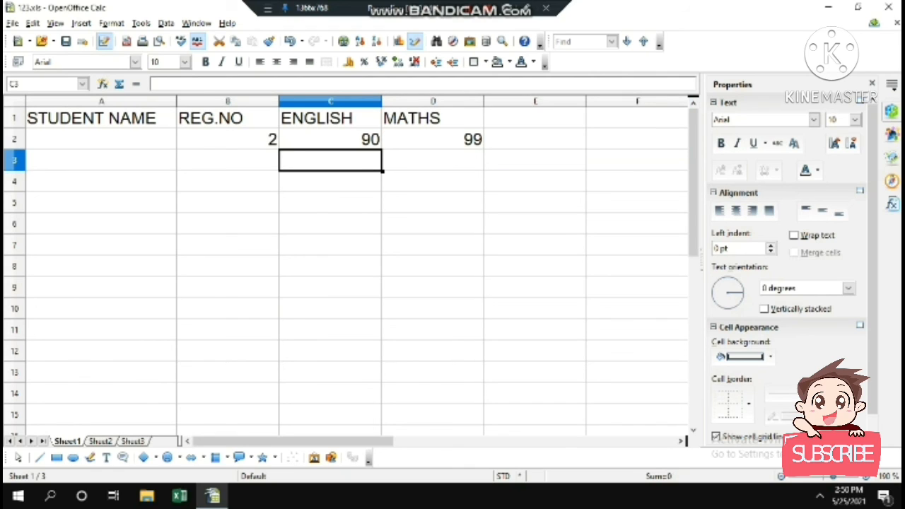